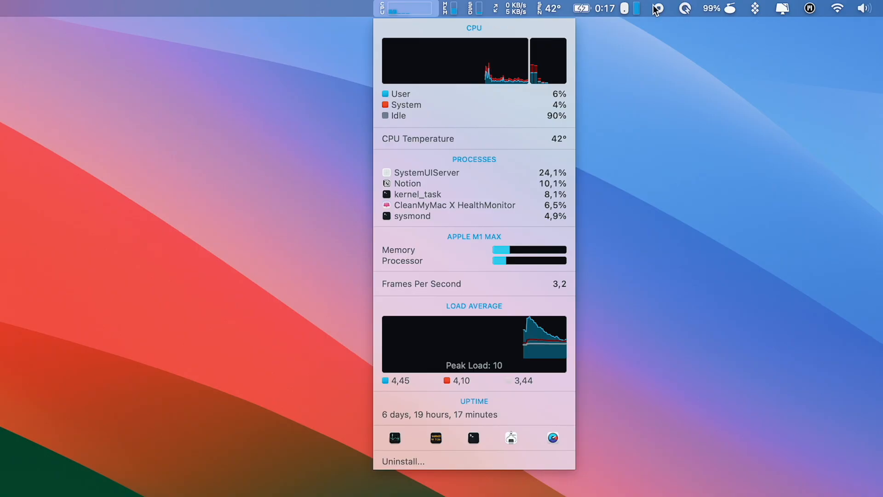
Show the battery details from the iStat Menus menu-bar item
left_click(628, 9)
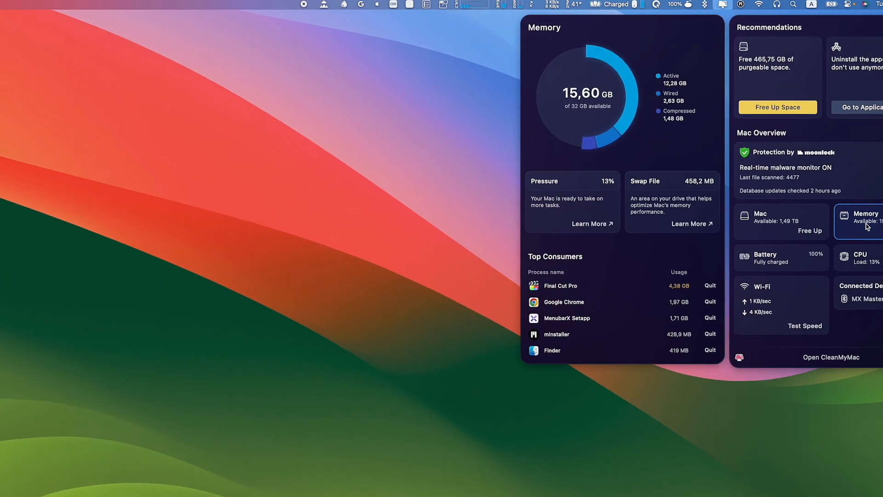
Show CPU load, uptime, temperature and top consumers instead of memory details
left_click(859, 259)
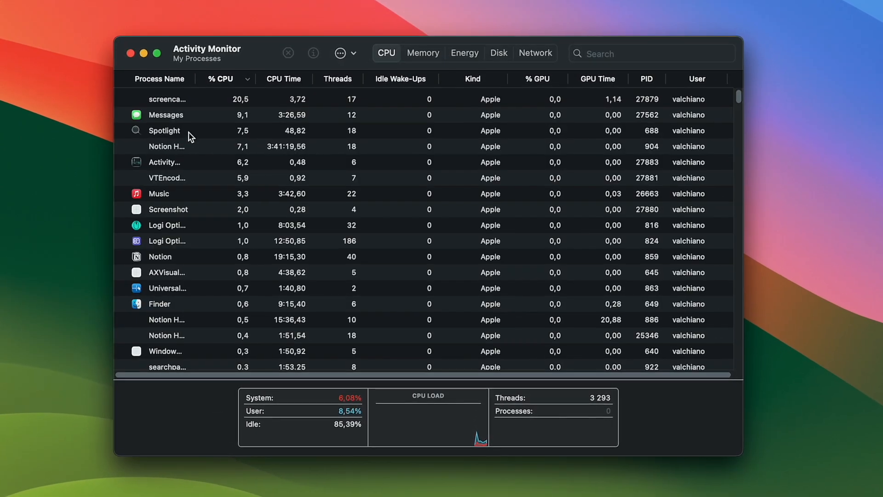
Quit the ShortcutsWidgetExtension process, then search Setapp for 'cpu' apps
left_click(215, 281)
scroll(214, 281, "down", 10)
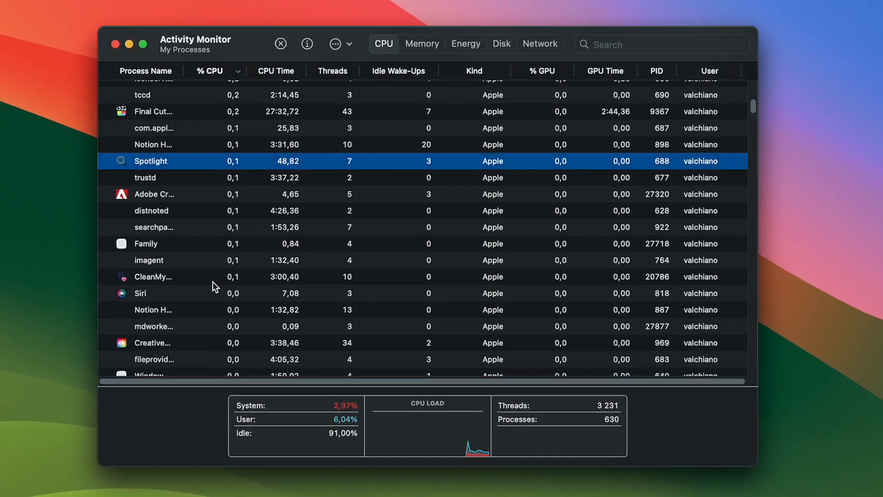
scroll(212, 282, "down", 10)
scroll(210, 281, "down", 8)
scroll(208, 297, "down", 6)
scroll(209, 310, "down", 3)
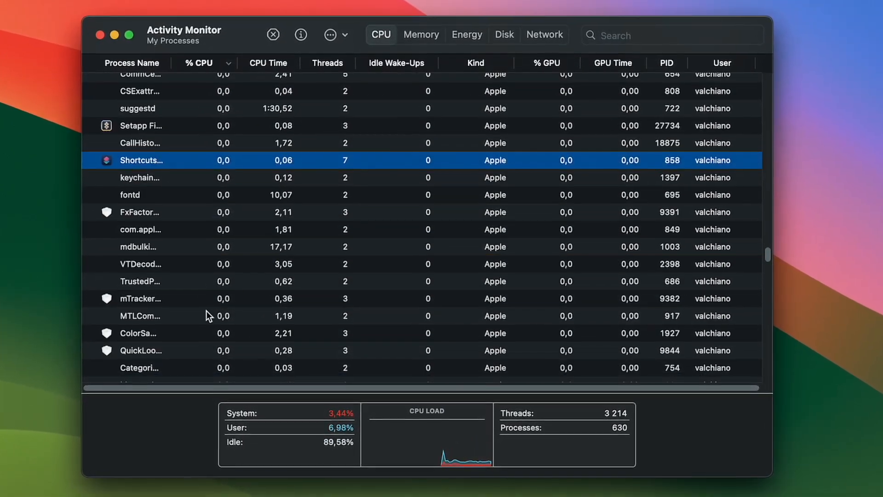
left_click(275, 37)
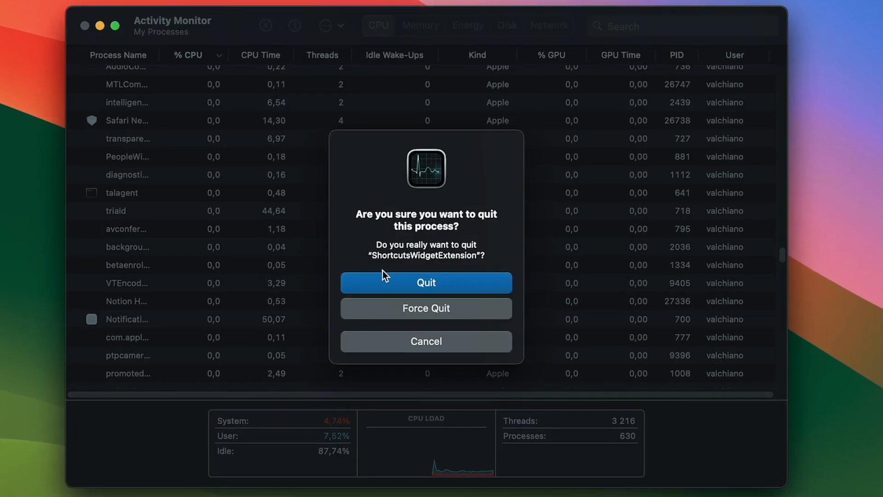
left_click(466, 288)
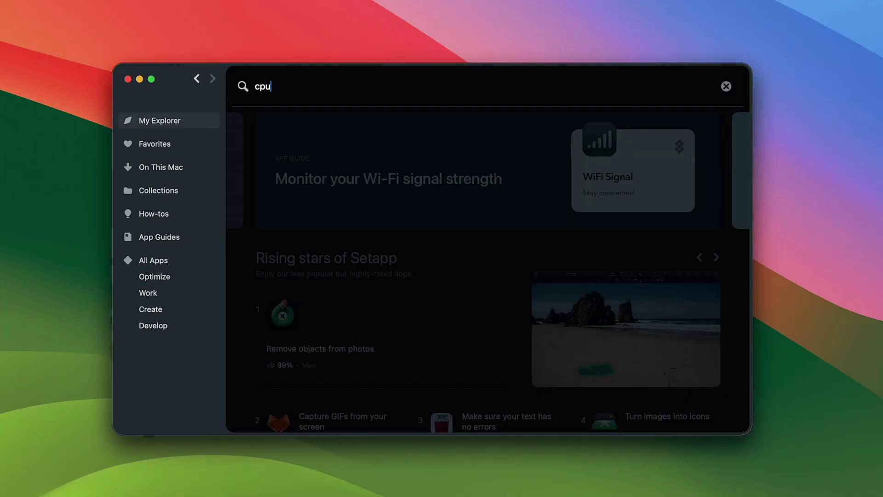
key("Return")
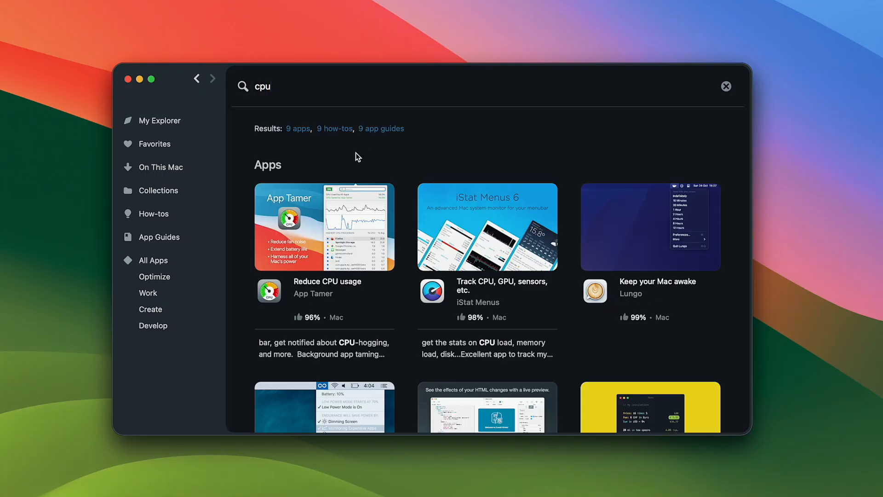
Review App Tamer's CPU-taming options for Notion, BTLEServer and Logi Options Daemon
left_click(305, 281)
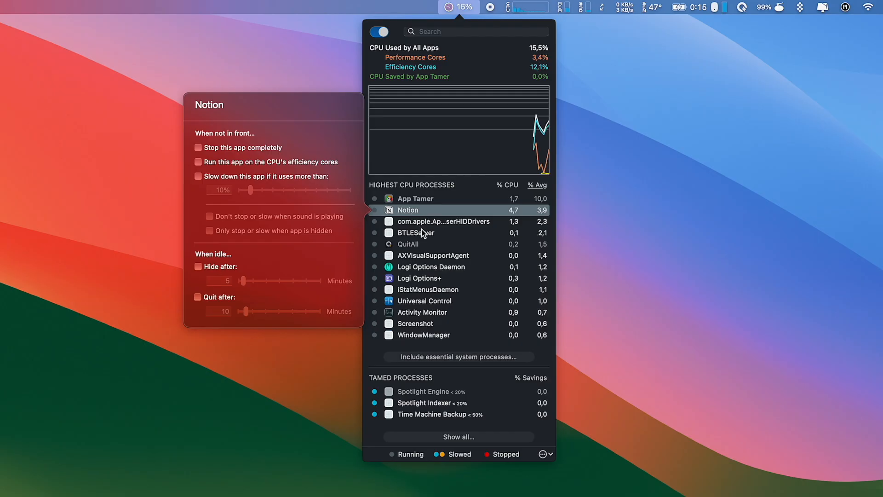
left_click(421, 232)
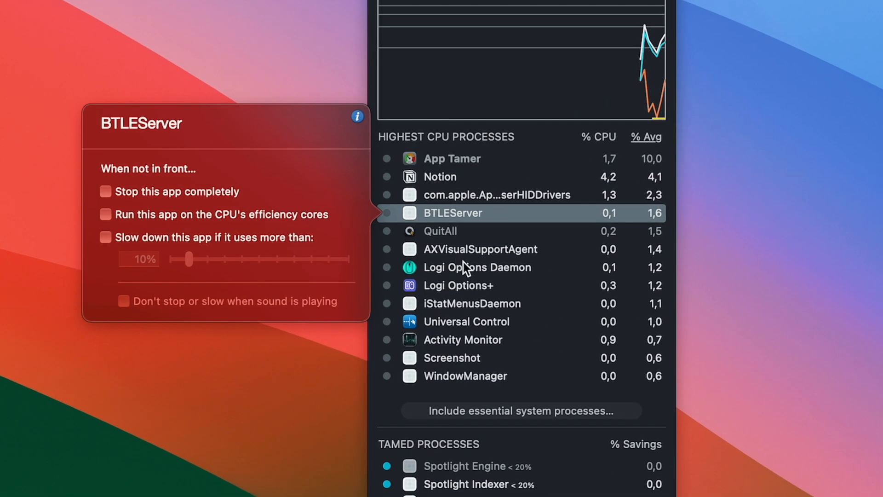
left_click(463, 267)
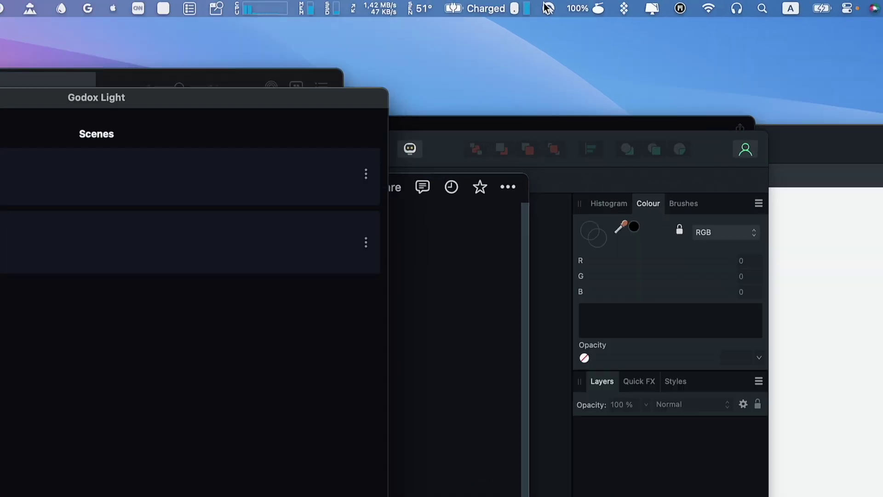
Quit Affinity Photo 2, Godox Light, Google Chrome and Safari via QuitAll's checked list
left_click(707, 5)
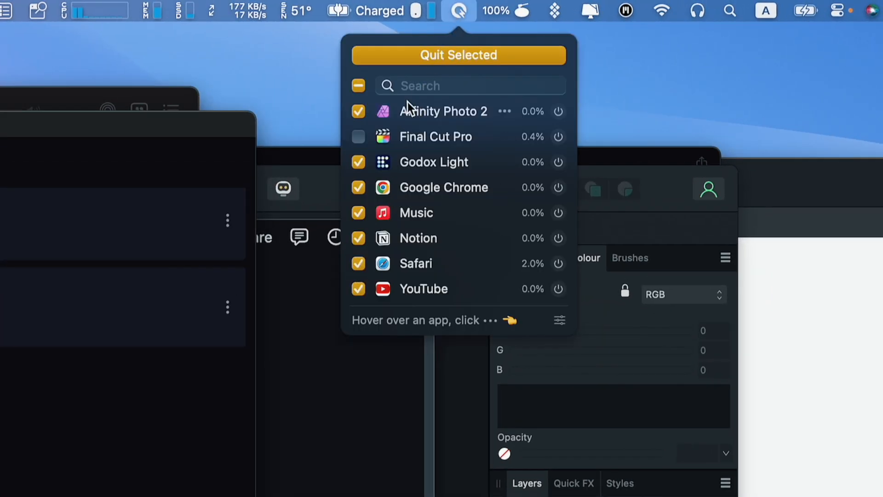
left_click(449, 56)
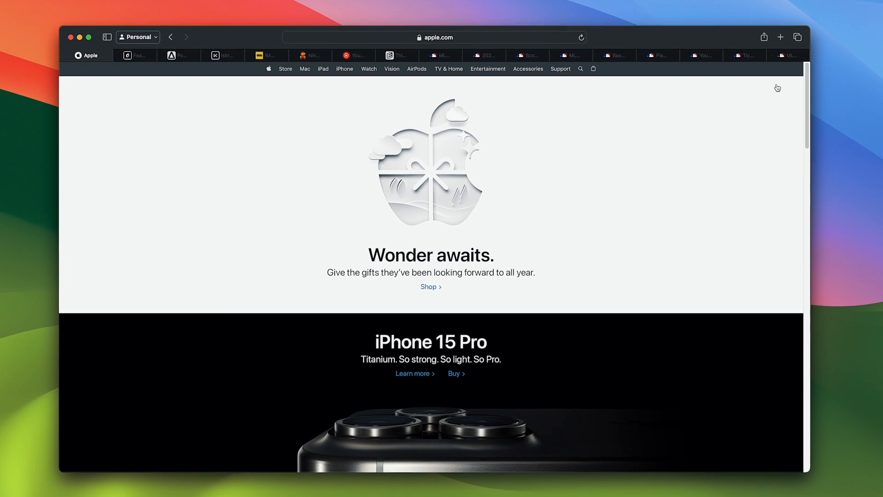
Close a Safari tab, jump to Baseball Standings | MLB.com, then the 2023 hitting stats tab
left_click(770, 53)
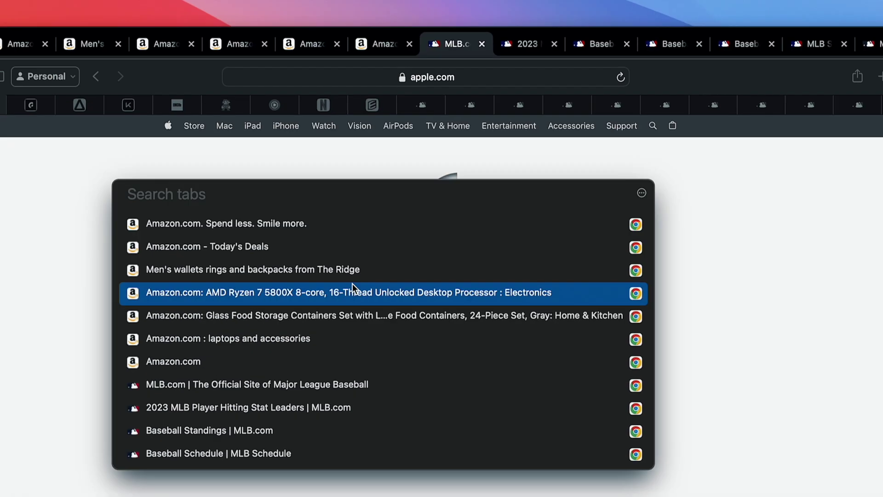
scroll(406, 234, "down", 4)
scroll(405, 233, "down", 3)
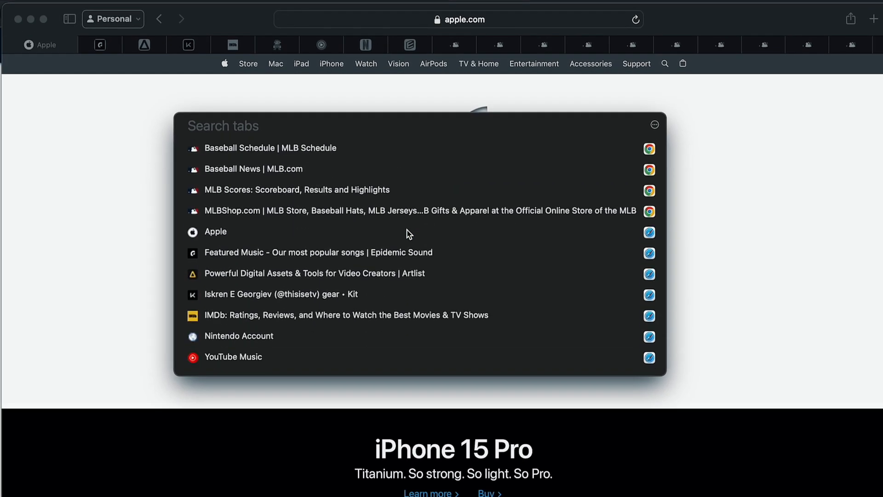
scroll(406, 233, "down", 3)
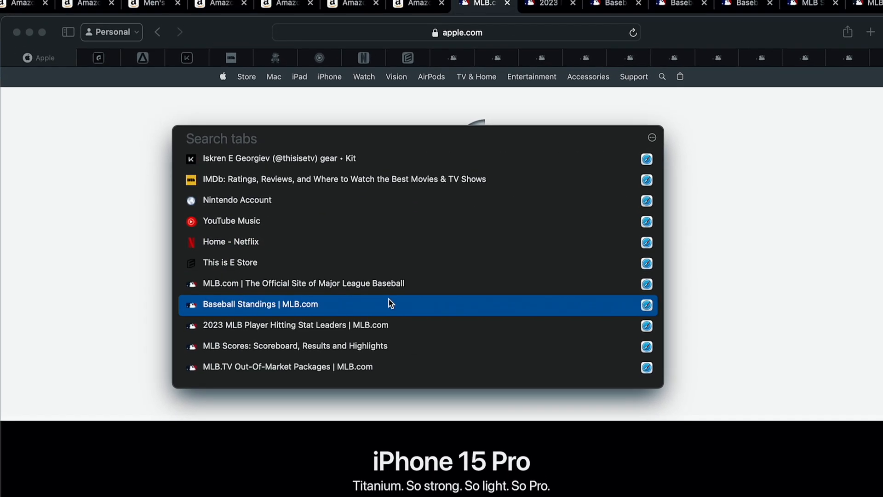
left_click(388, 298)
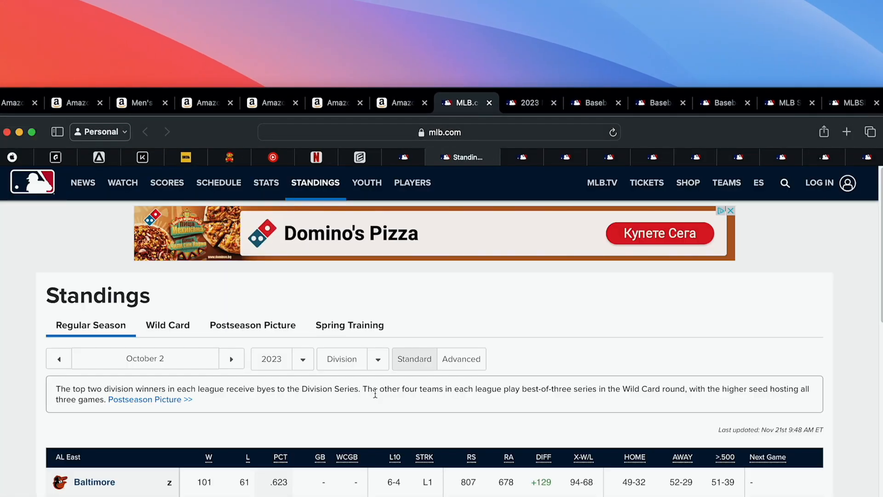
left_click(434, 157)
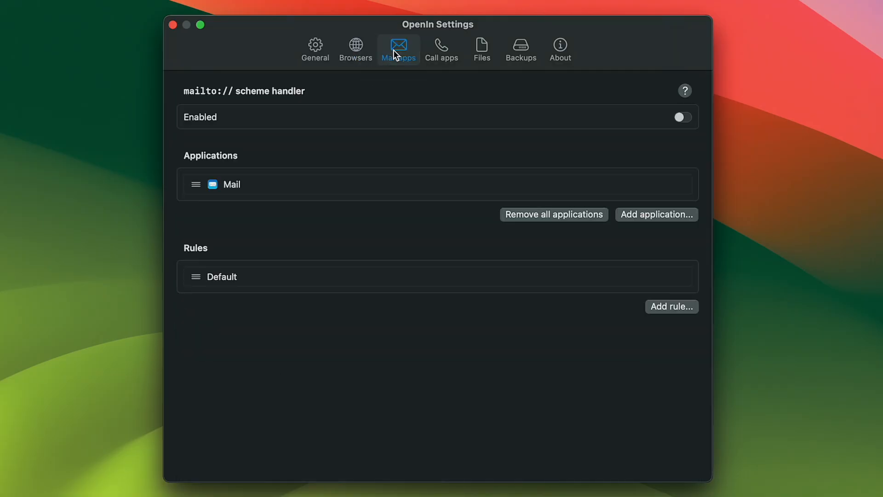
View phone-link and file handling settings, cancel the new file type, and start a new group
left_click(451, 50)
left_click(488, 48)
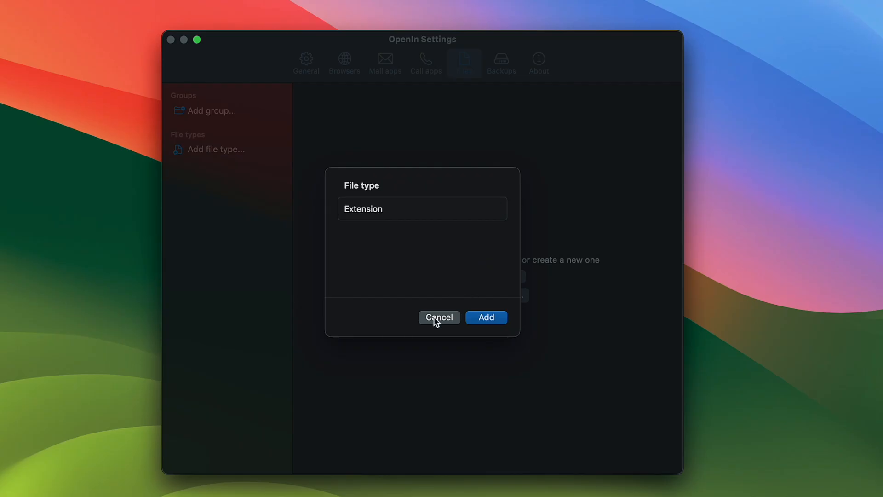
left_click(433, 317)
left_click(489, 277)
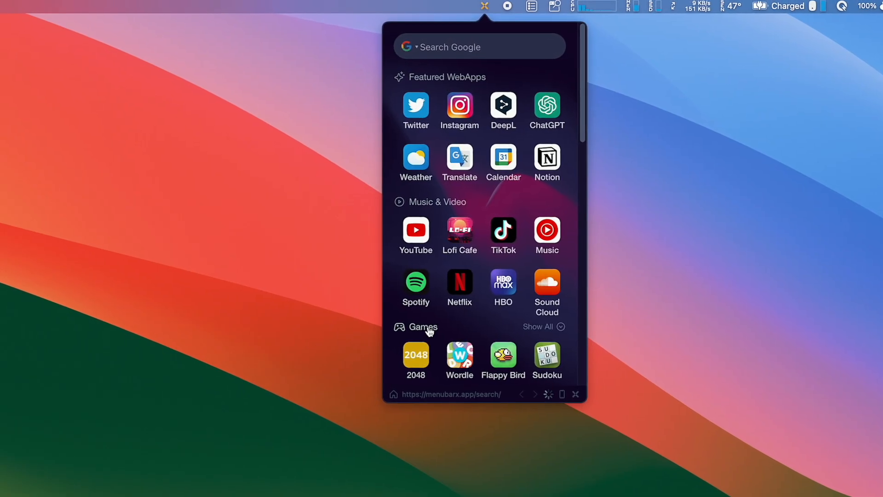
scroll(428, 331, "down", 5)
scroll(427, 330, "down", 5)
scroll(421, 331, "down", 3)
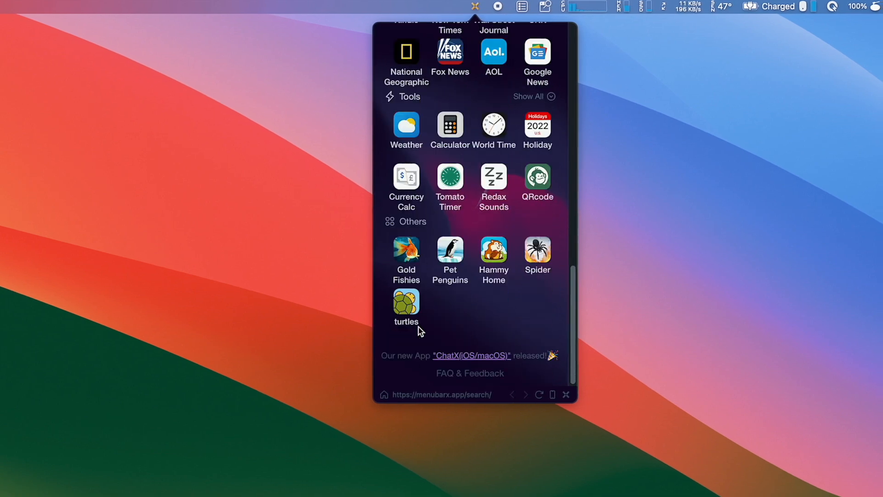
scroll(420, 329, "up", 5)
scroll(419, 322, "up", 5)
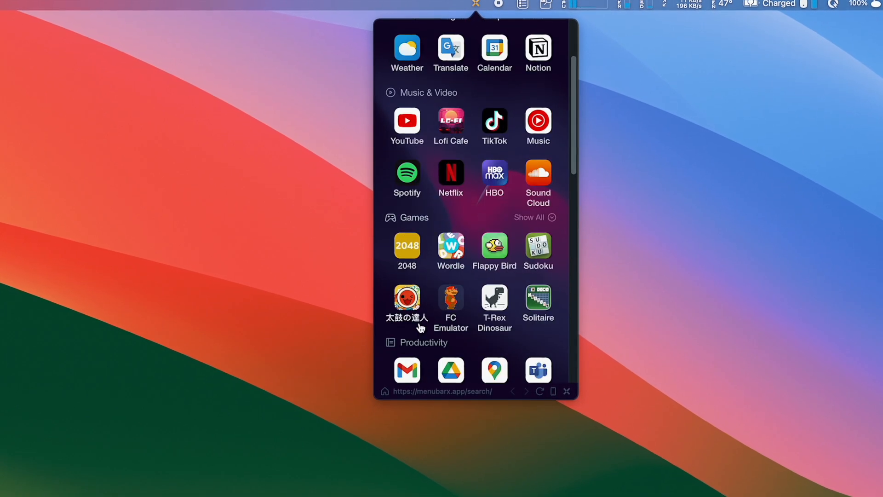
scroll(419, 322, "up", 3)
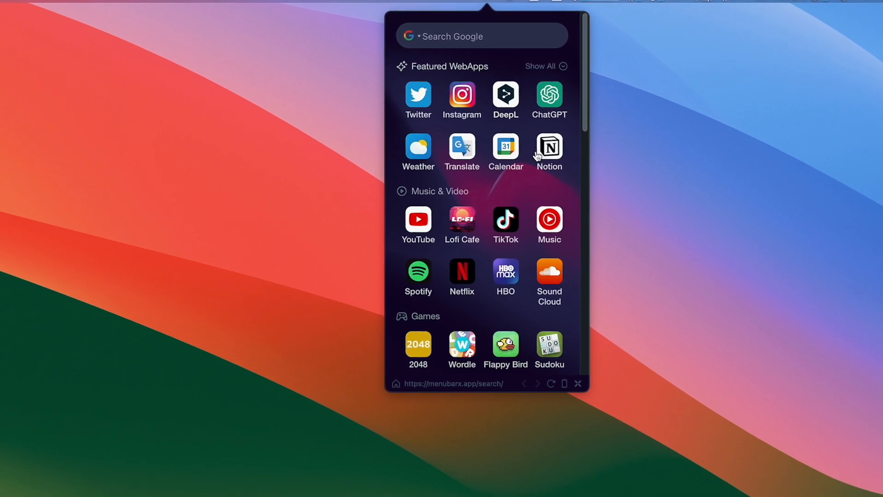
scroll(514, 173, "down", 5)
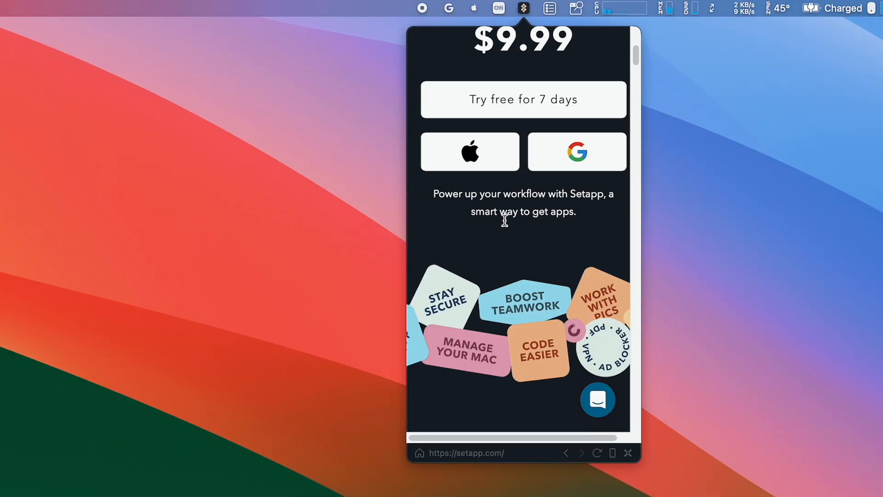
scroll(505, 220, "down", 5)
scroll(504, 220, "down", 3)
Switch from the web apps catalog to the Apple website mini browser
left_click(476, 8)
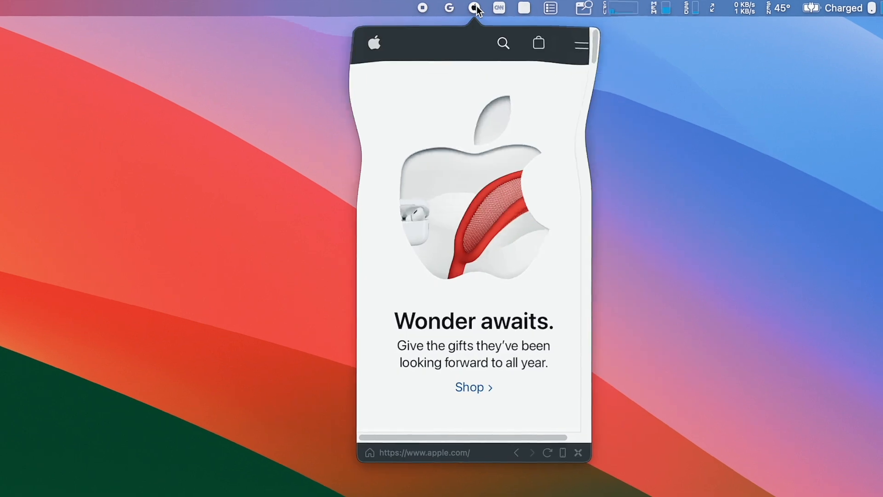
scroll(483, 188, "down", 5)
scroll(484, 188, "down", 5)
scroll(484, 188, "down", 5)
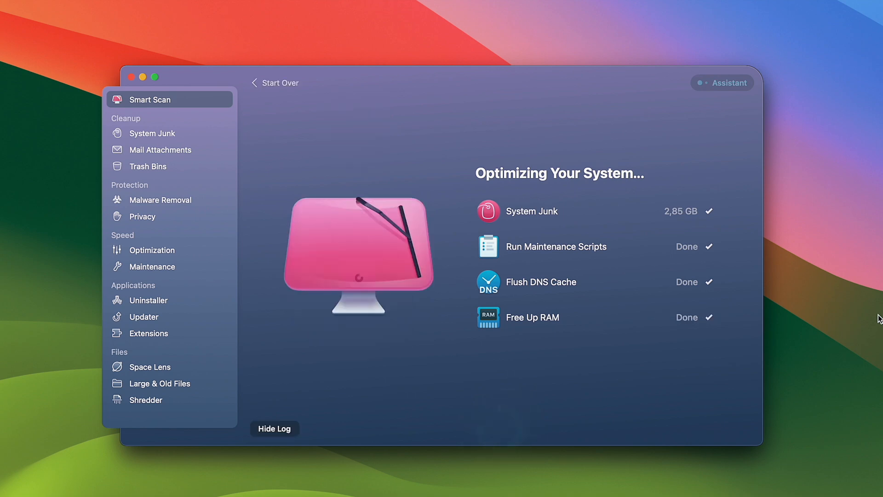
Start a Malware Removal scan of the Mac in CleanMyMac X
left_click(161, 201)
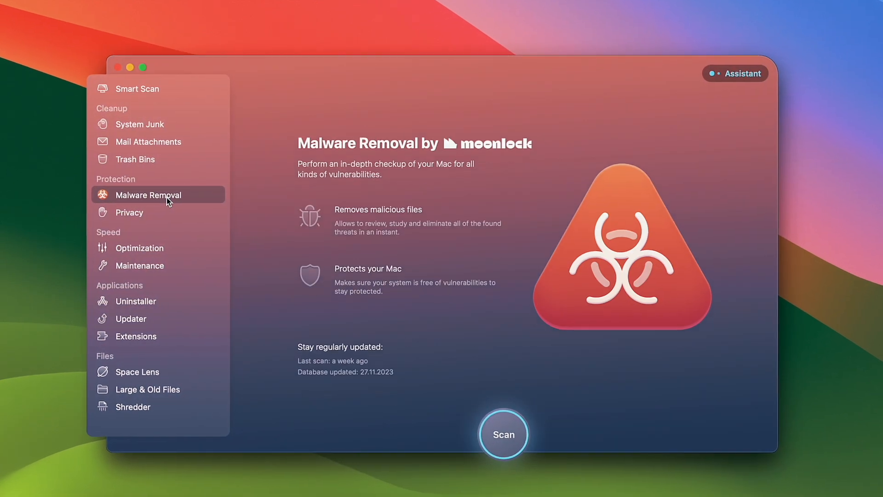
left_click(509, 441)
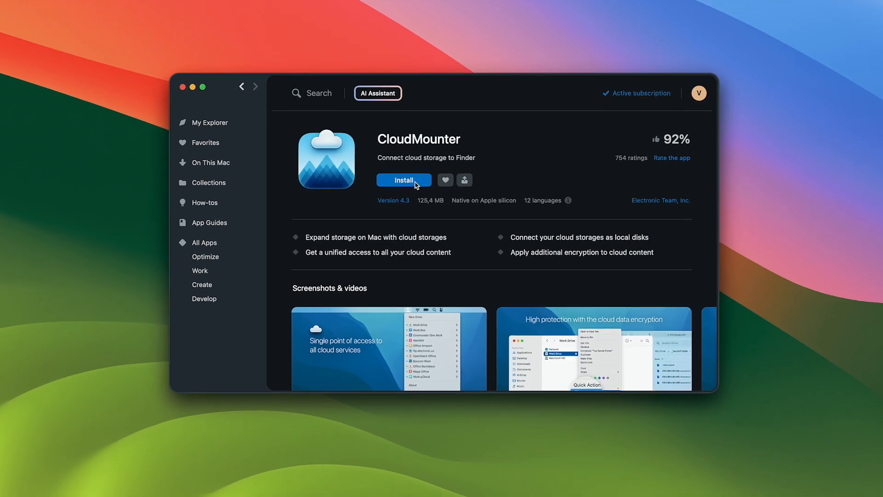
Install CloudMounter from Setapp and enable it so the cloud files list loads
left_click(395, 174)
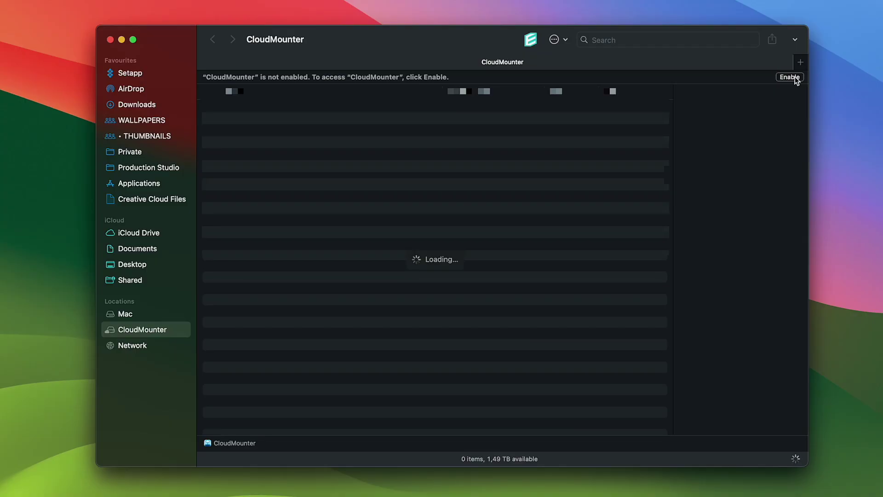
left_click(790, 77)
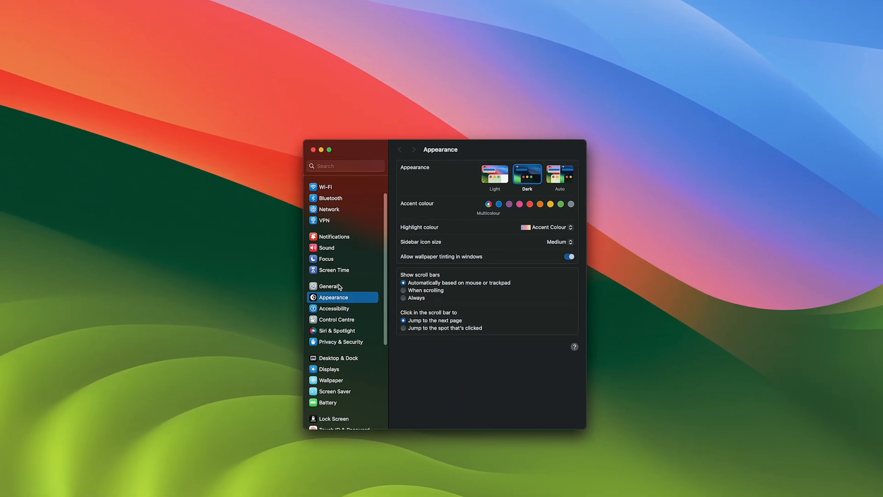
Go to General > Software Update and confirm macOS Sonoma 14.1.1 is up to date
left_click(331, 287)
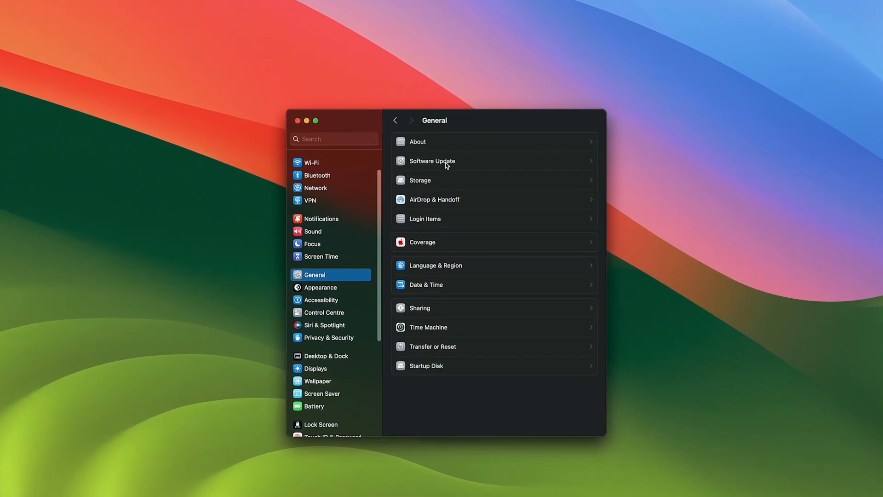
left_click(433, 173)
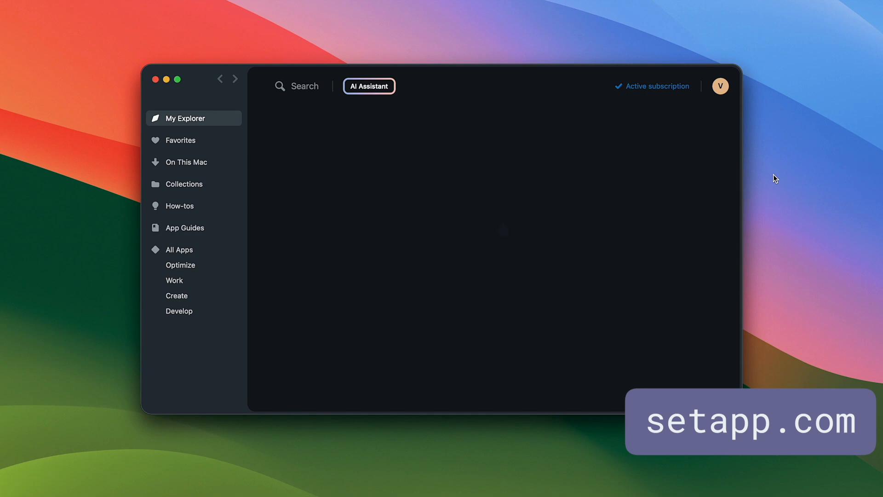
Browse All Apps, Optimize and Work, ending on the Create category of creative apps
left_click(179, 249)
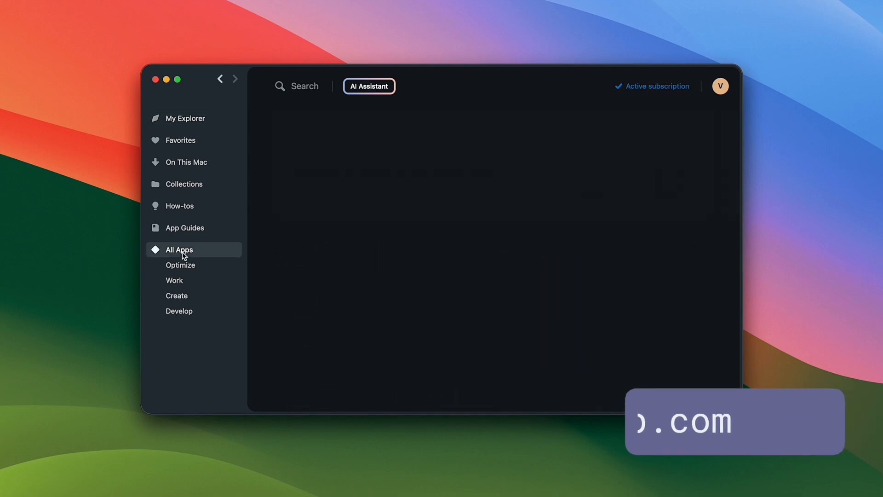
left_click(180, 266)
left_click(174, 280)
left_click(177, 295)
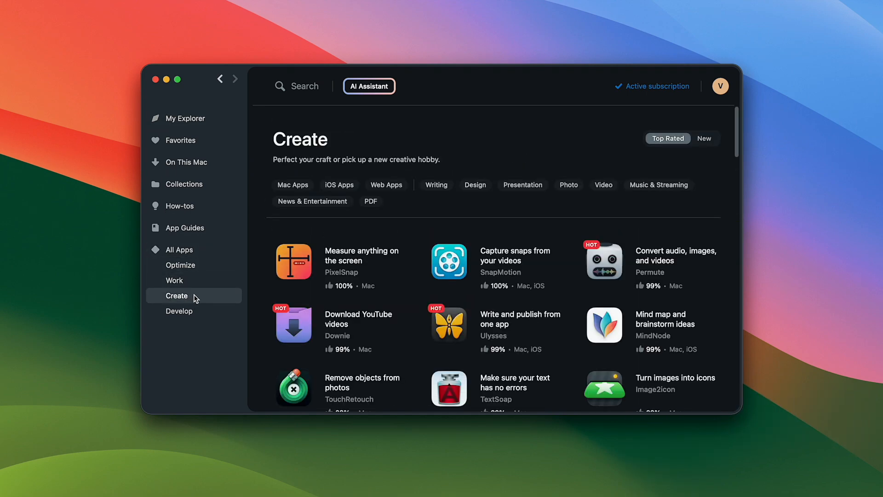
scroll(551, 342, "down", 5)
scroll(551, 343, "down", 3)
scroll(551, 343, "down", 5)
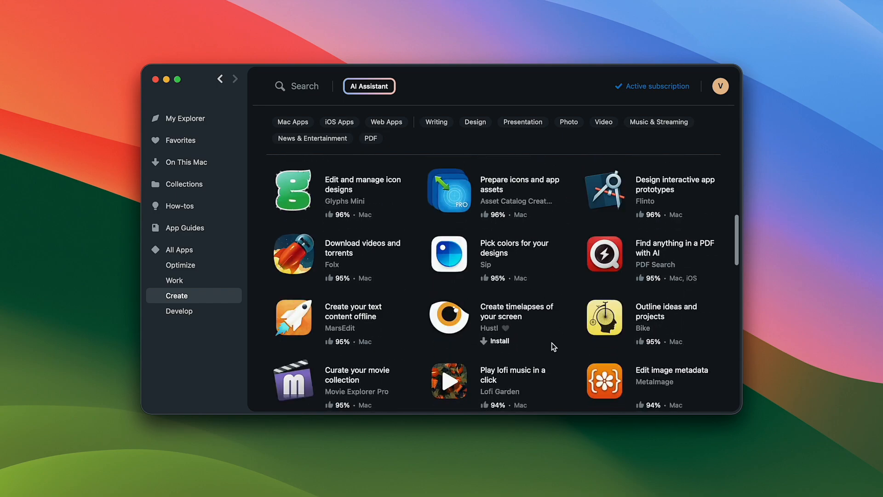